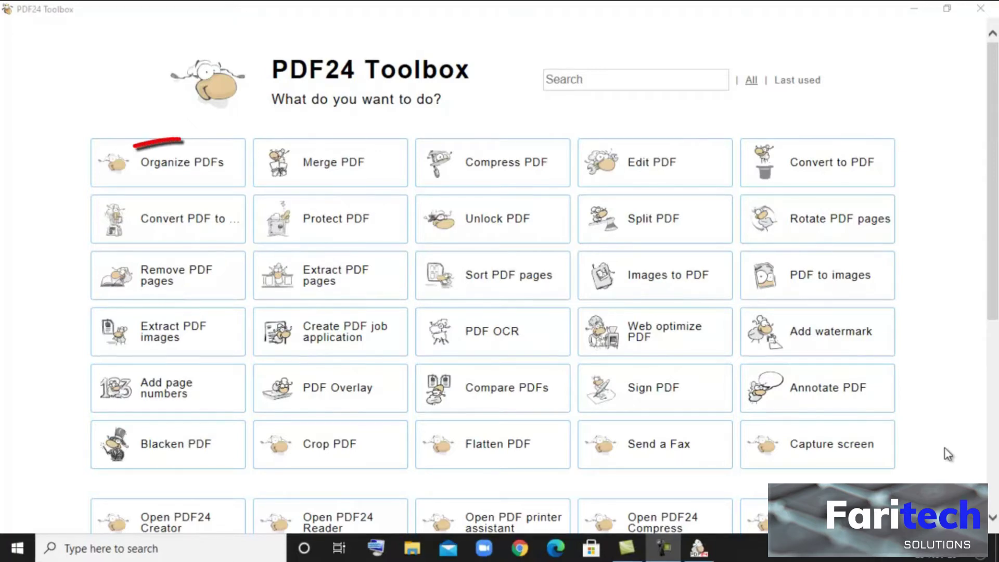
- Load data.pdf and picture.pdf together into the Organize PDFs editor
{"action": "left_click", "coordinate": [188, 171]}
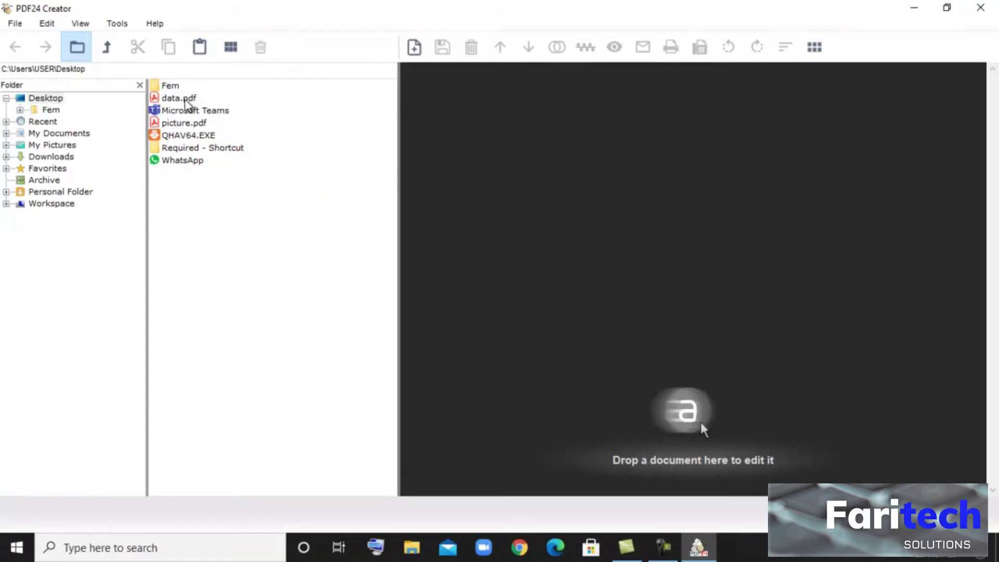
{"action": "left_click_drag", "start_coordinate": [184, 100], "coordinate": [606, 180]}
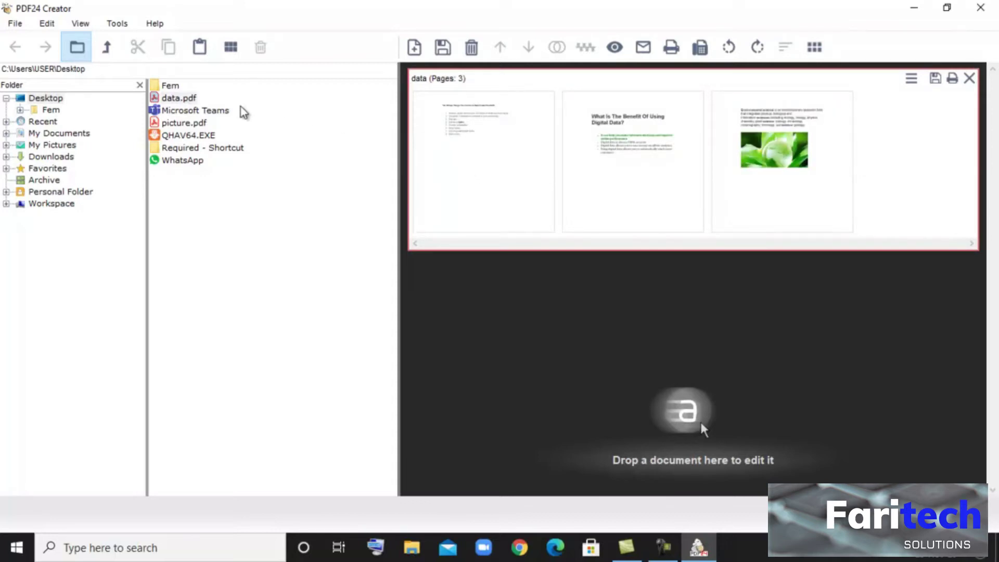
{"action": "left_click_drag", "start_coordinate": [187, 127], "coordinate": [608, 307]}
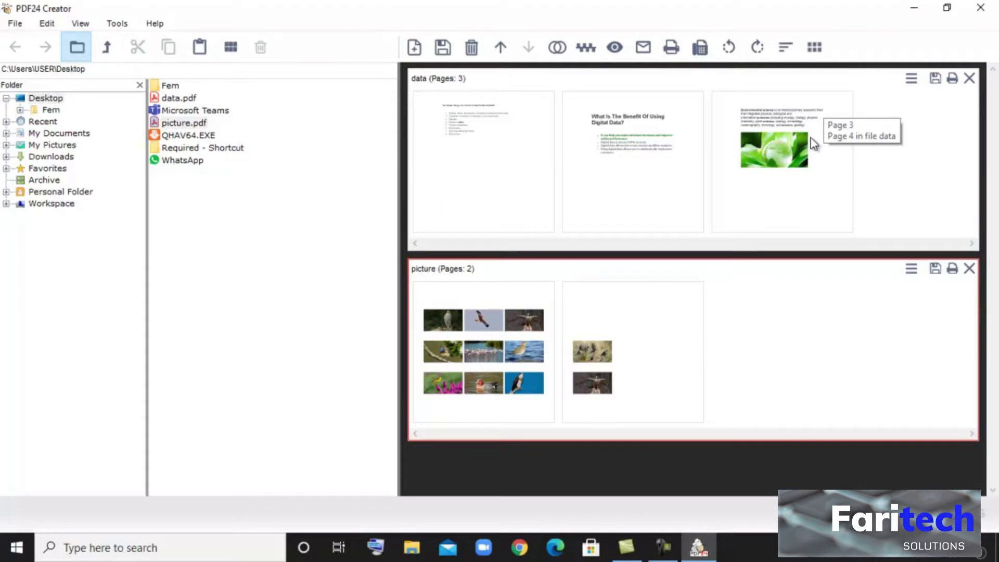
- Move data's flower-image page to second position and delete the copied page from picture
{"action": "left_click_drag", "start_coordinate": [800, 153], "coordinate": [569, 138]}
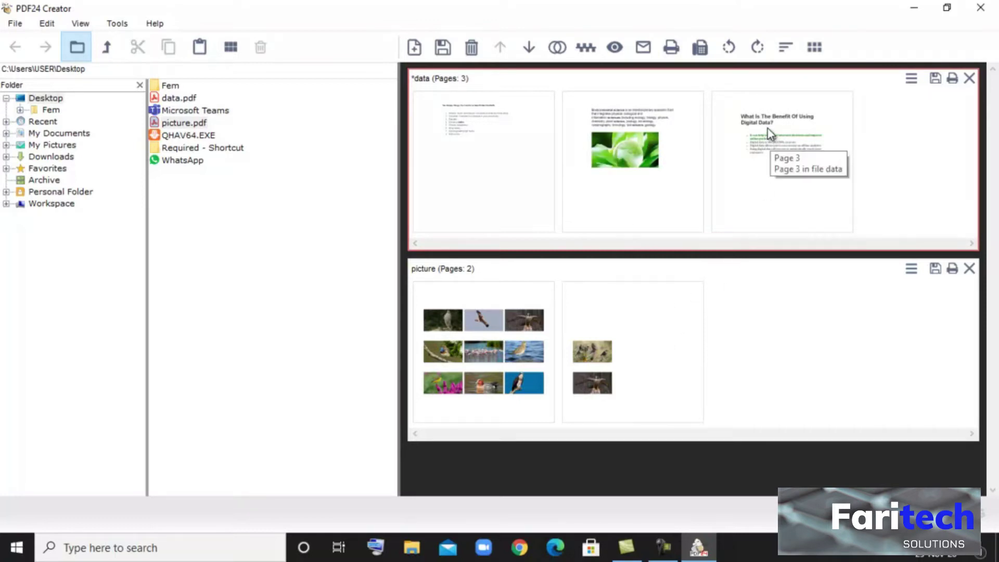
{"action": "left_click_drag", "start_coordinate": [767, 129], "coordinate": [753, 326]}
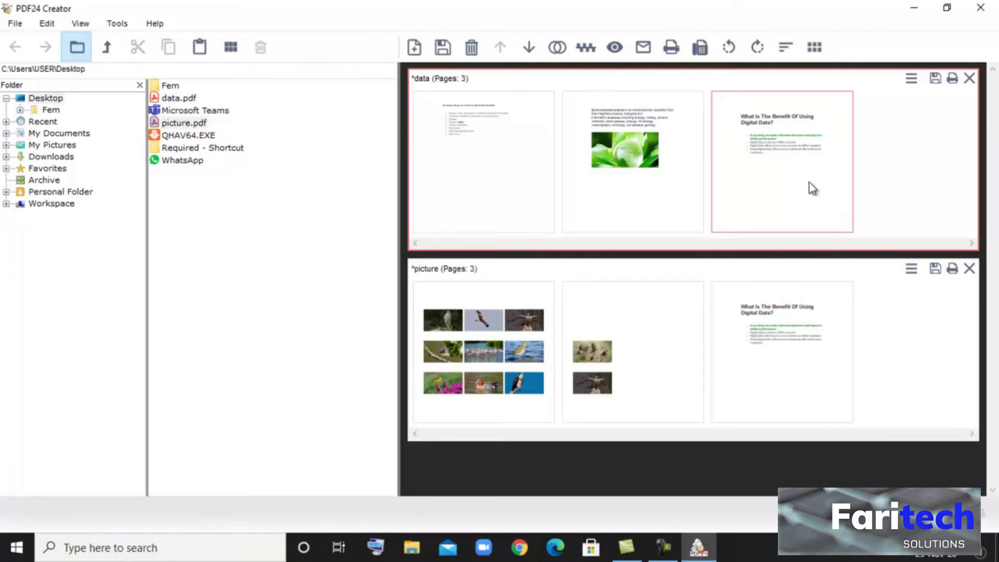
{"action": "left_click", "coordinate": [798, 333]}
{"action": "key", "text": "Delete"}
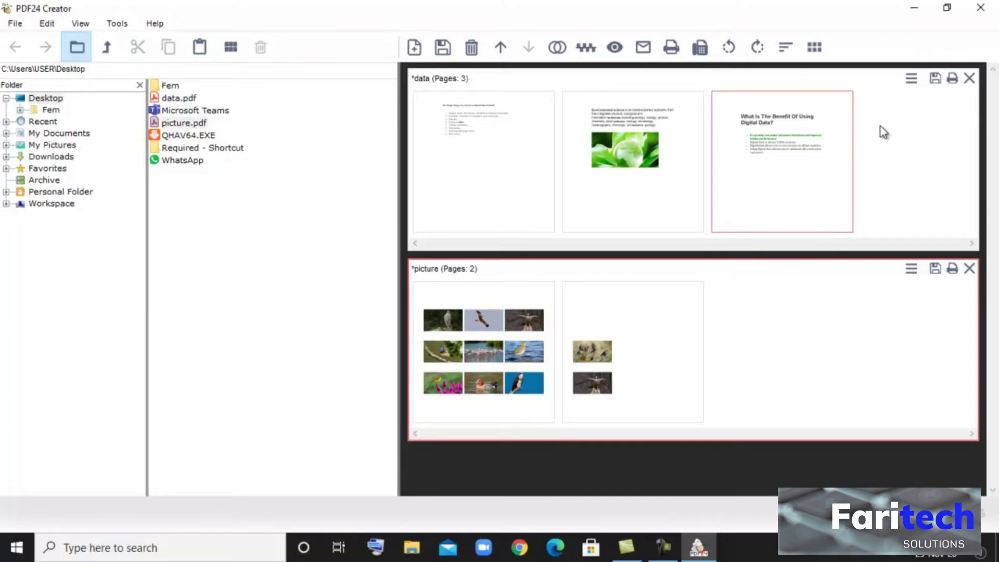
- Dismiss the output profile dialog for the data document without saving and return to the Toolbox home
{"action": "left_click", "coordinate": [941, 78]}
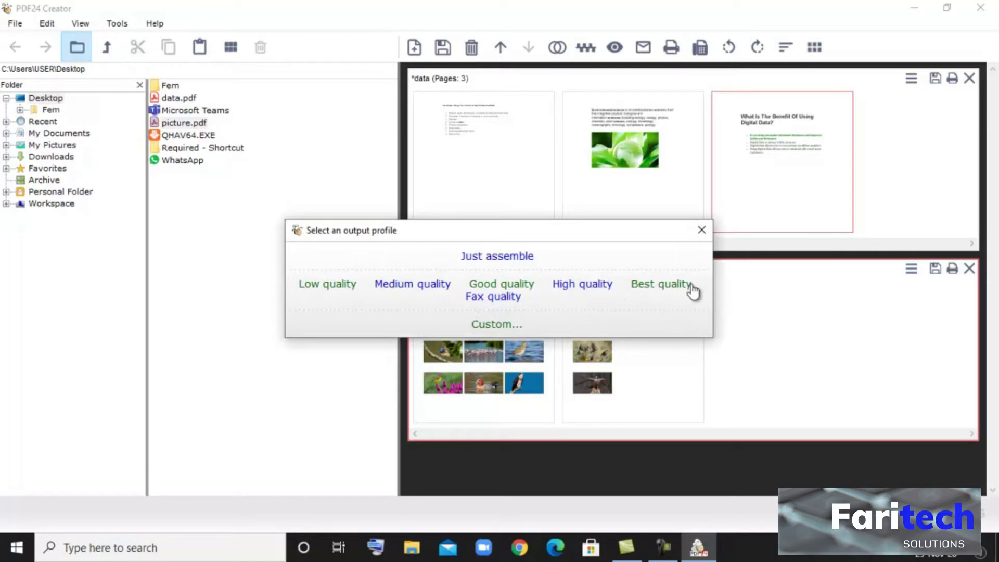
{"action": "left_click", "coordinate": [702, 230]}
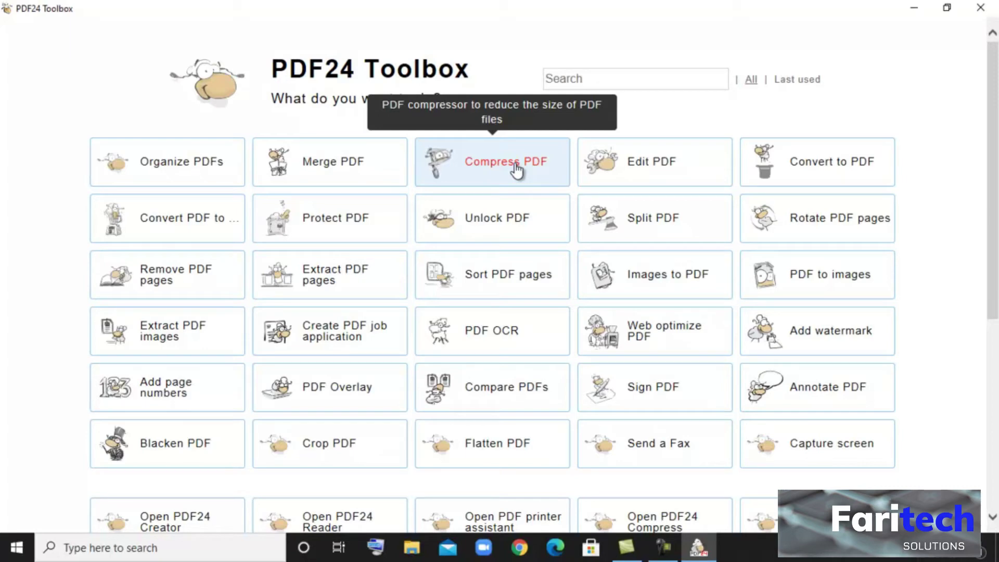
- Open data.pdf in the Edit PDF tool
{"action": "left_click", "coordinate": [635, 178]}
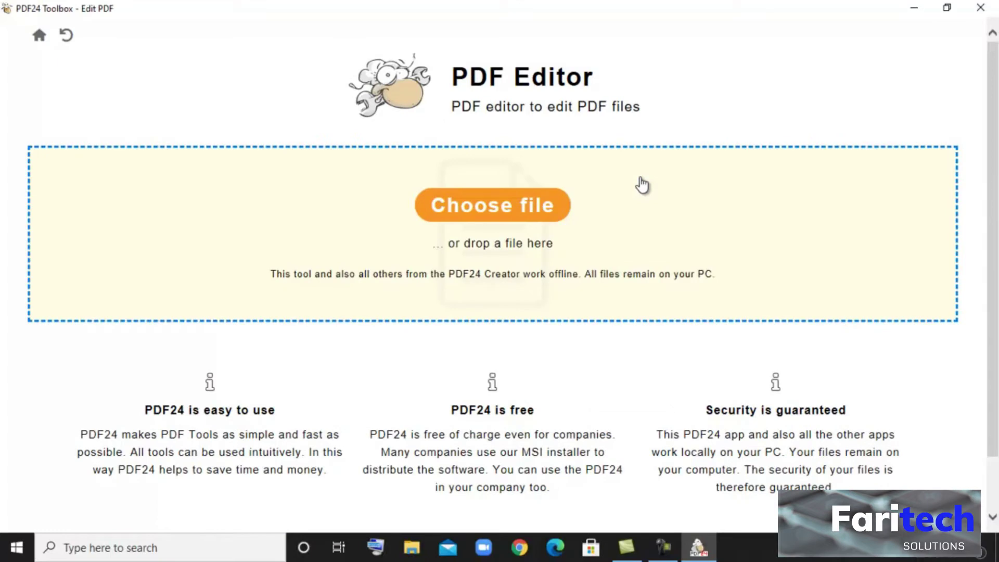
{"action": "left_click", "coordinate": [523, 208]}
{"action": "double_click", "coordinate": [285, 135]}
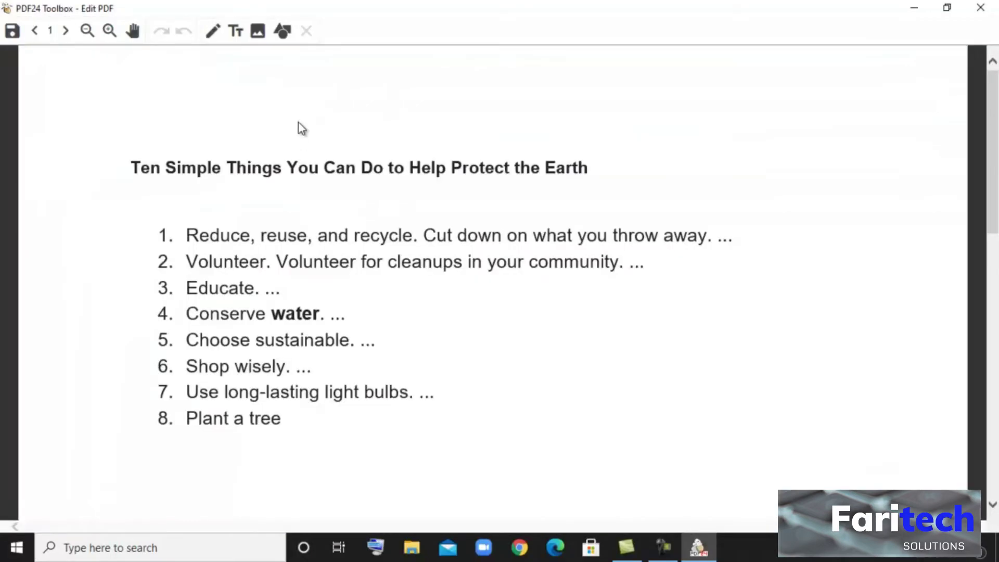
- Freehand-draw a yellow V and a grey V above the page title
{"action": "left_click", "coordinate": [214, 33]}
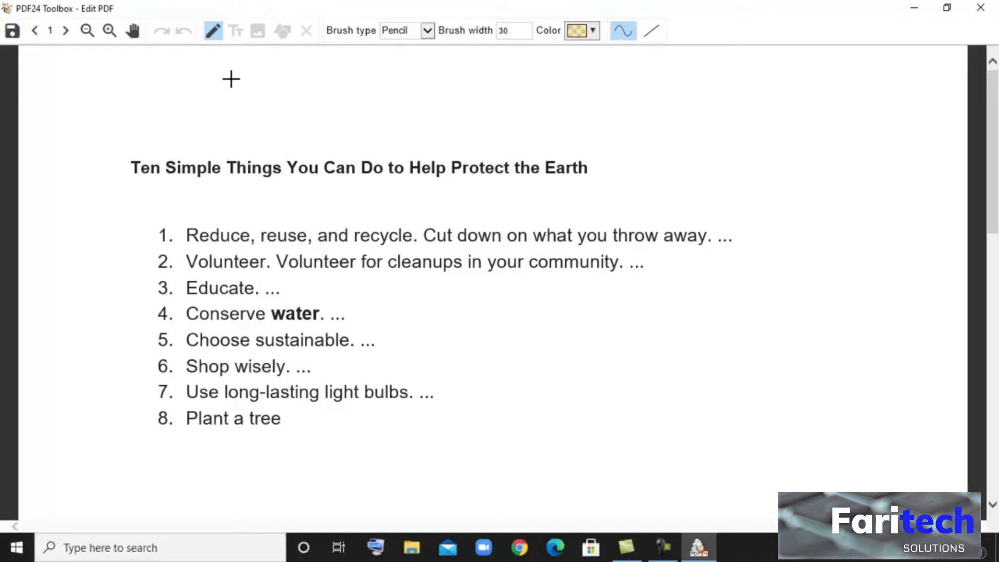
{"action": "mouse_move", "coordinate": [201, 77]}
{"action": "left_mouse_down"}
{"action": "mouse_move", "coordinate": [245, 123]}
{"action": "mouse_move", "coordinate": [285, 71]}
{"action": "left_mouse_up"}
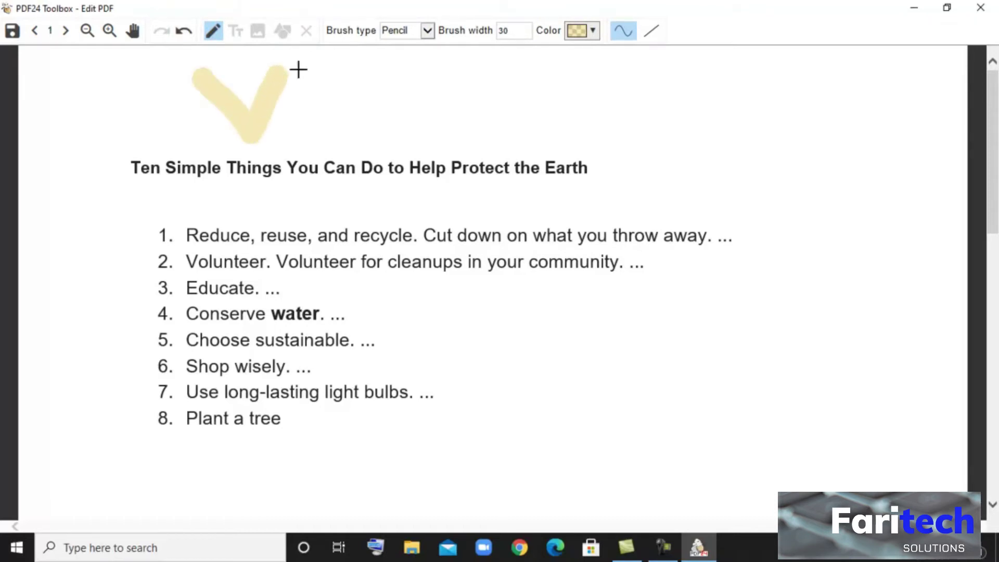
{"action": "left_click", "coordinate": [593, 31]}
{"action": "left_click_drag", "start_coordinate": [589, 95], "coordinate": [579, 169]}
{"action": "left_click", "coordinate": [671, 182]}
{"action": "mouse_move", "coordinate": [284, 73]}
{"action": "left_mouse_down"}
{"action": "mouse_move", "coordinate": [329, 120]}
{"action": "mouse_move", "coordinate": [364, 65]}
{"action": "left_mouse_up"}
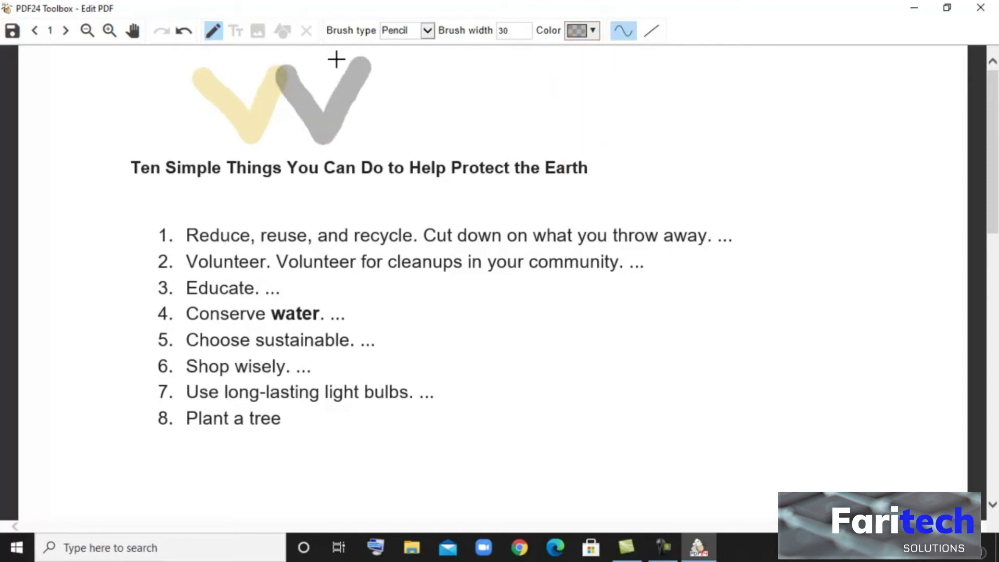
{"action": "left_click", "coordinate": [213, 31]}
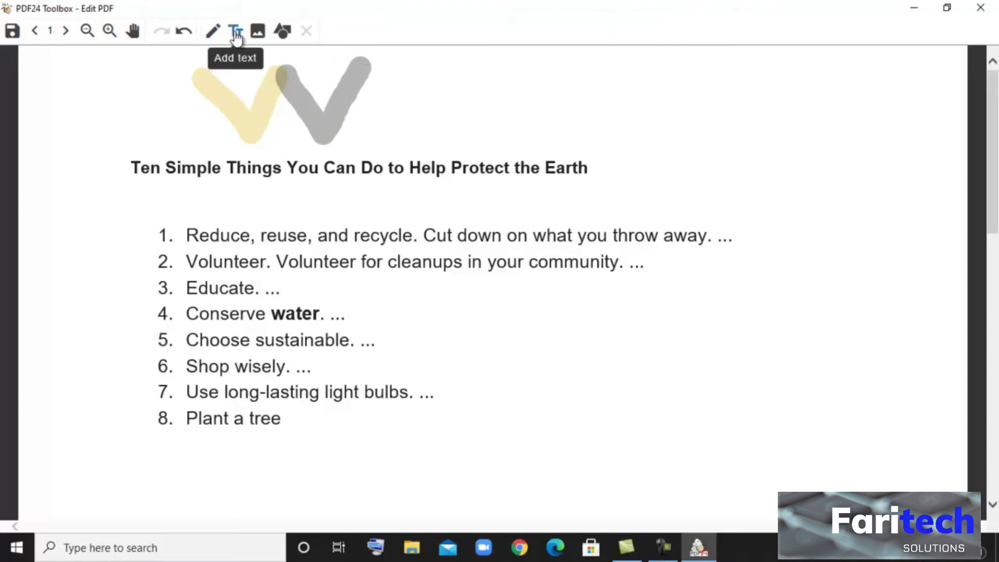
- Add a text box reading 'pdf24' beside the end of the list's second line
{"action": "left_click", "coordinate": [235, 34]}
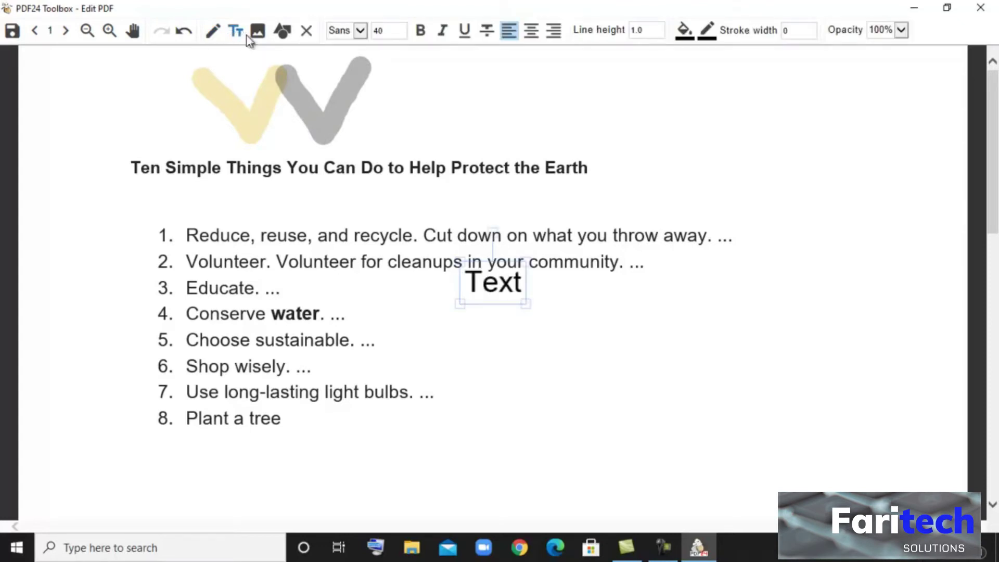
{"action": "left_click_drag", "start_coordinate": [508, 279], "coordinate": [764, 269]}
{"action": "double_click", "coordinate": [764, 268]}
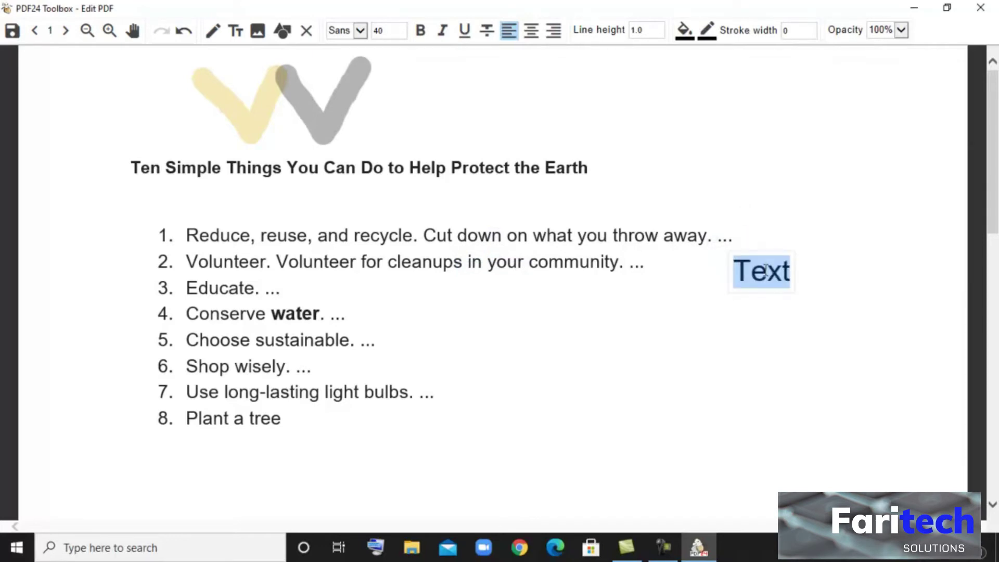
{"action": "type", "text": "pdf24"}
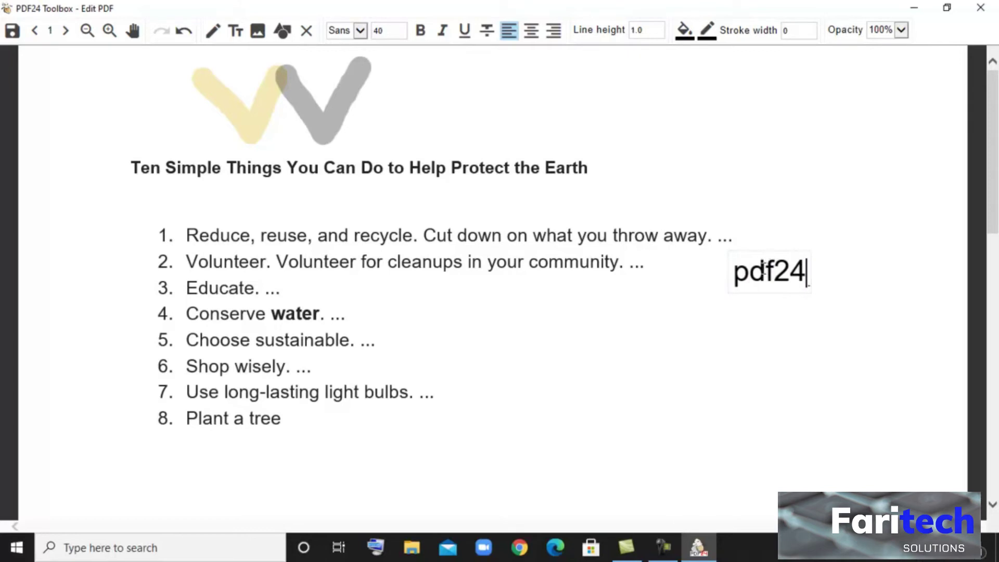
- Format the pdf24 text as bold, italic and underlined
{"action": "left_click", "coordinate": [420, 32]}
{"action": "left_click", "coordinate": [442, 32]}
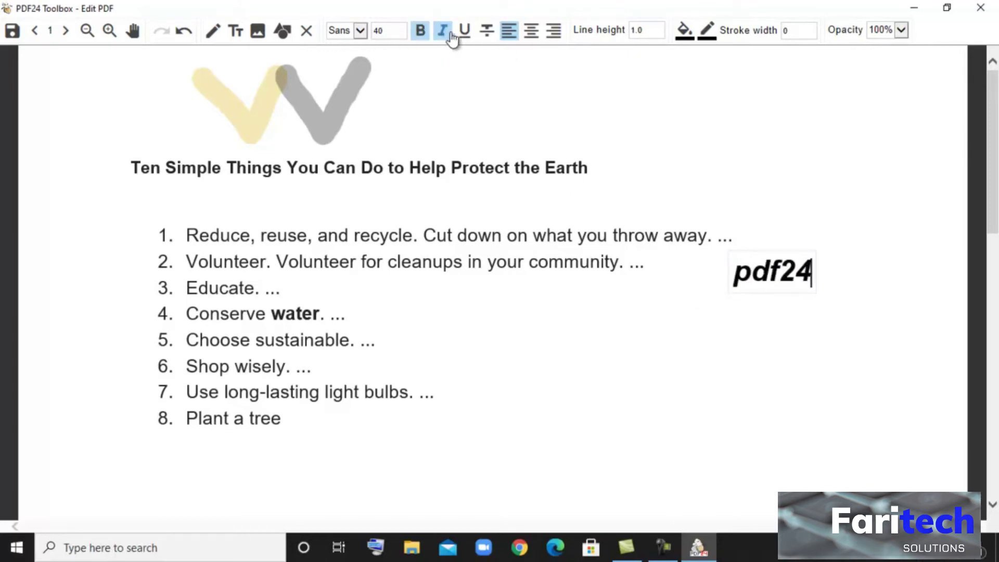
{"action": "left_click", "coordinate": [464, 32]}
{"action": "left_click", "coordinate": [583, 317]}
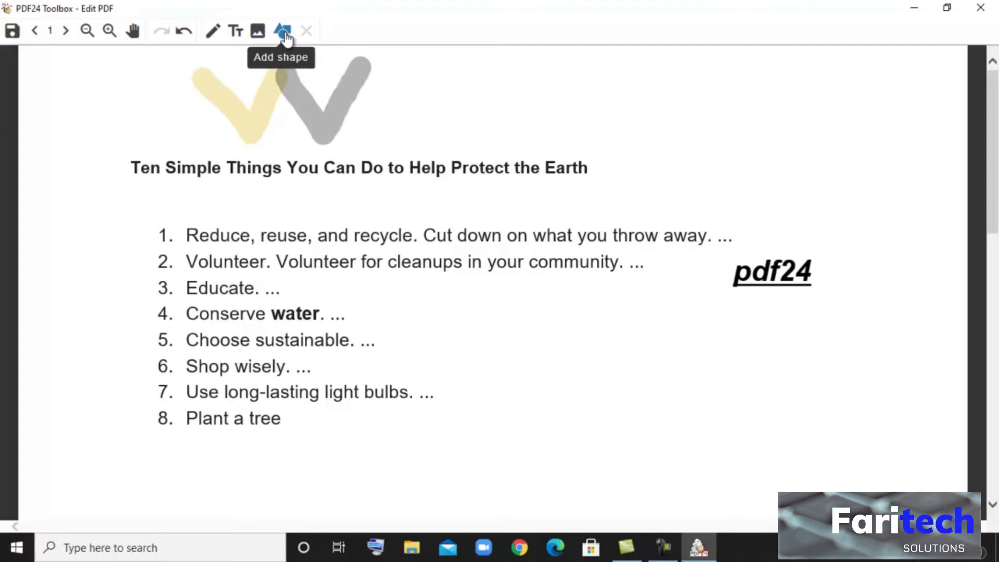
- Insert an enlarged black-filled hexagon over the list, then close the Edit PDF editor
{"action": "left_click", "coordinate": [284, 34]}
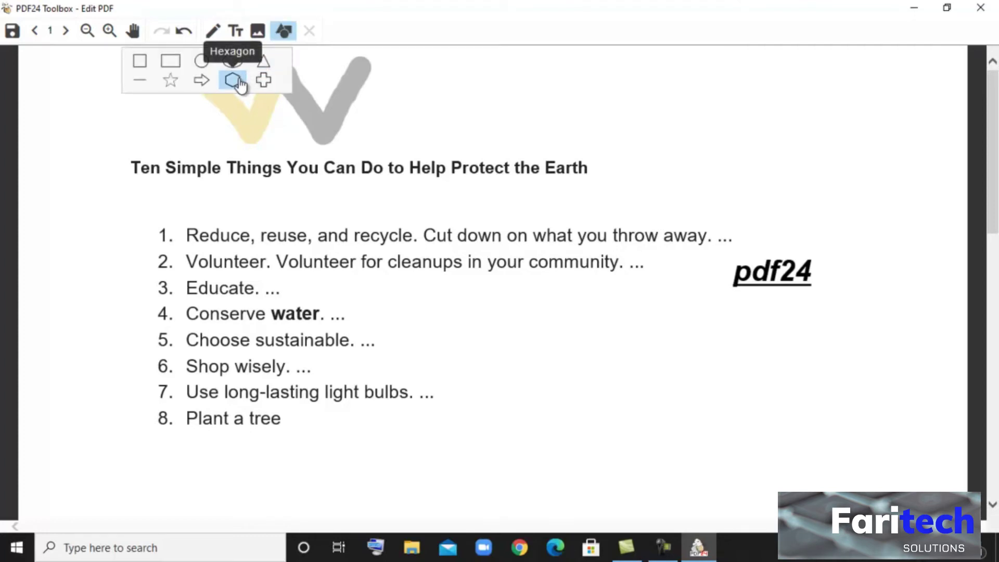
{"action": "left_click", "coordinate": [233, 81]}
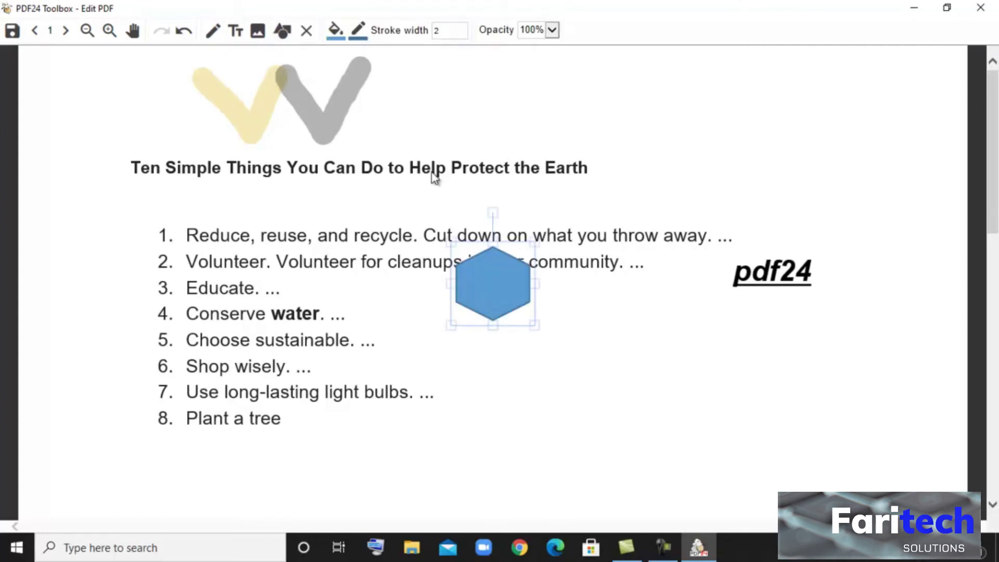
{"action": "left_click_drag", "start_coordinate": [534, 326], "coordinate": [592, 383]}
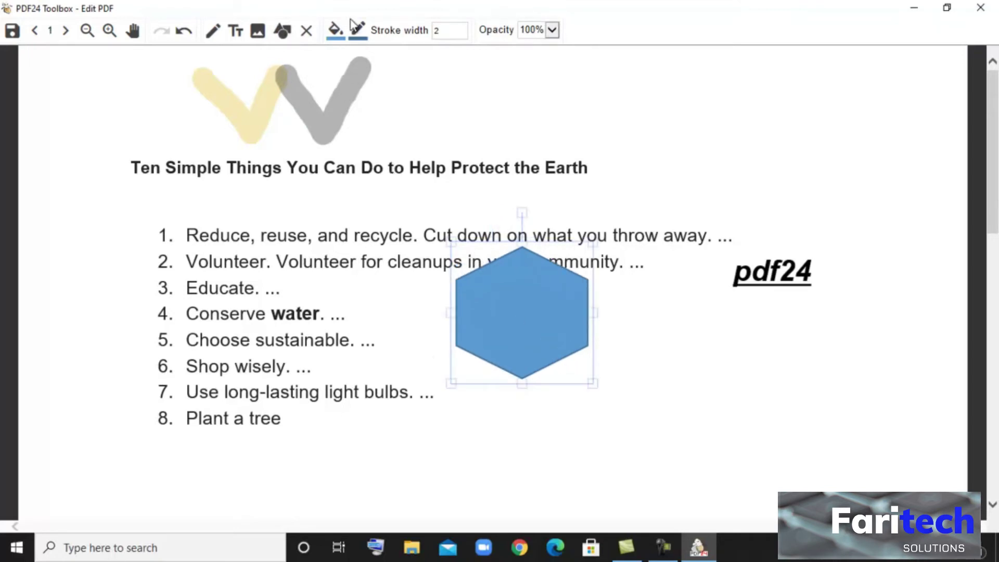
{"action": "left_click", "coordinate": [335, 30]}
{"action": "left_click", "coordinate": [436, 181]}
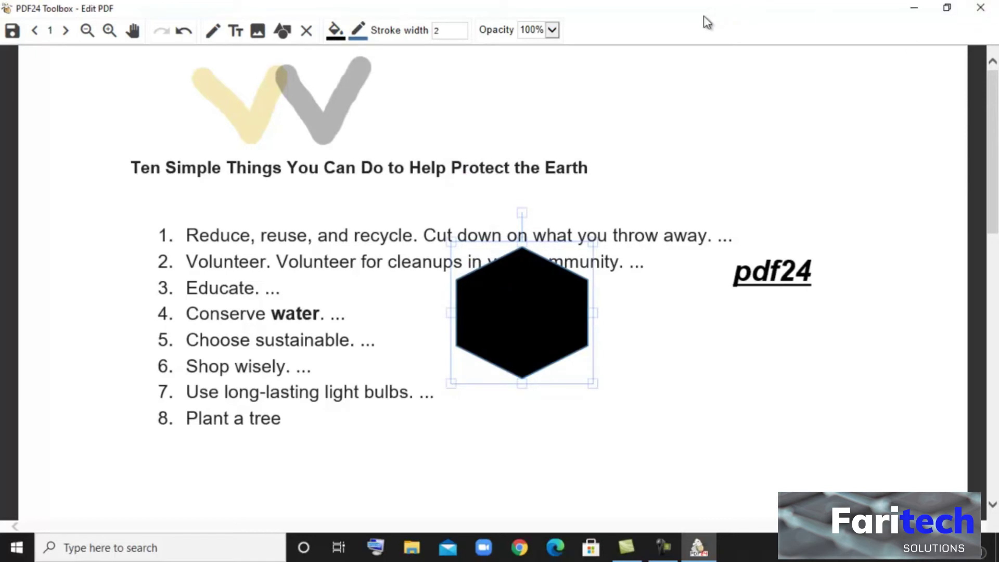
{"action": "left_click", "coordinate": [980, 7]}
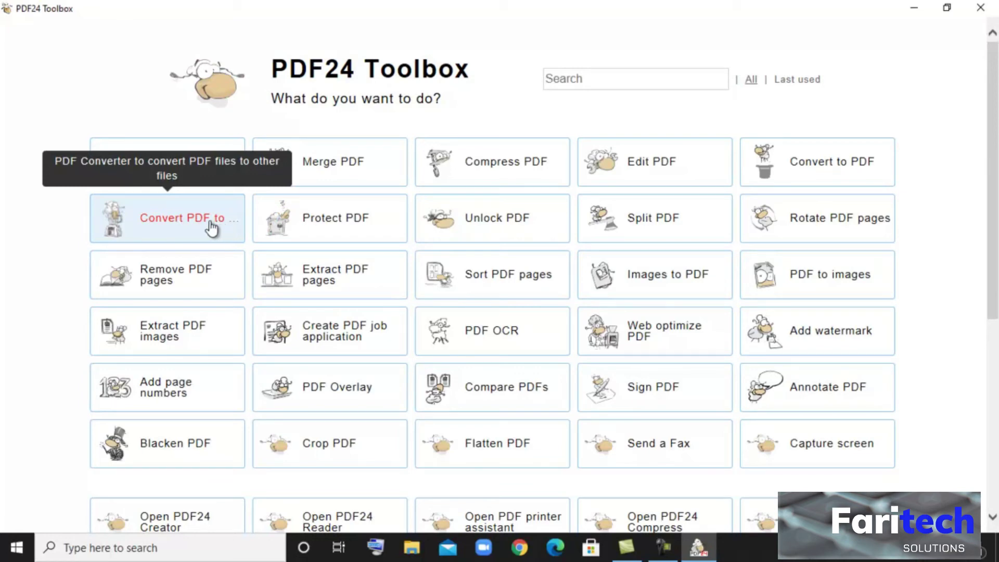
- Load data.pdf into the Convert PDF to... tool
{"action": "left_click", "coordinate": [219, 225]}
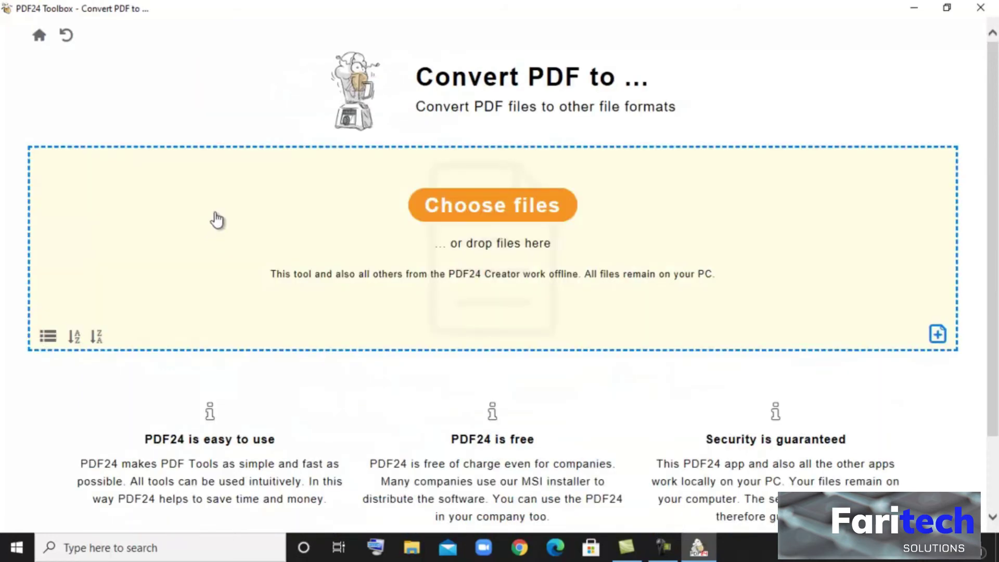
{"action": "left_click", "coordinate": [469, 222]}
{"action": "double_click", "coordinate": [252, 127]}
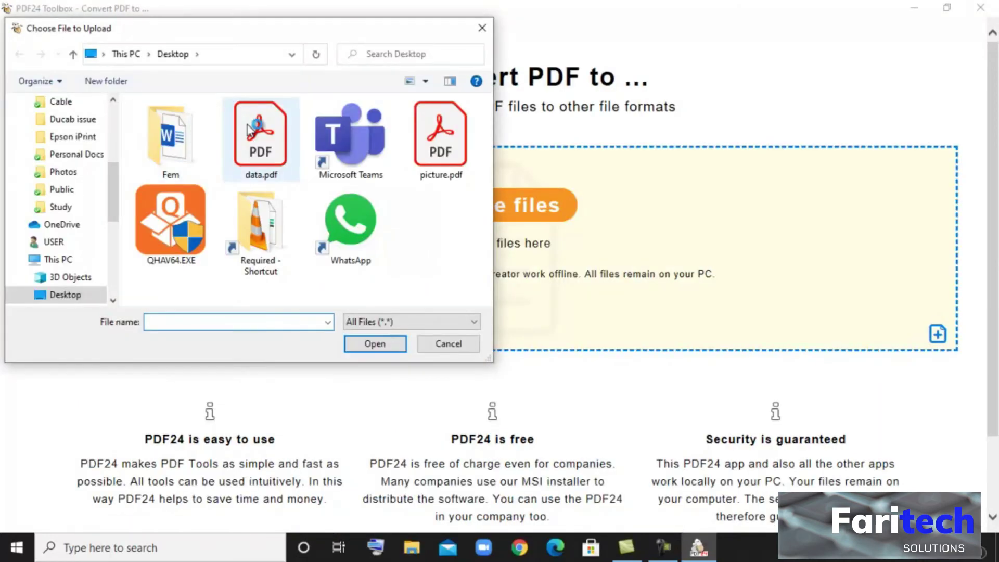
{"action": "scroll", "coordinate": [435, 241], "scroll_direction": "down", "scroll_amount": 2}
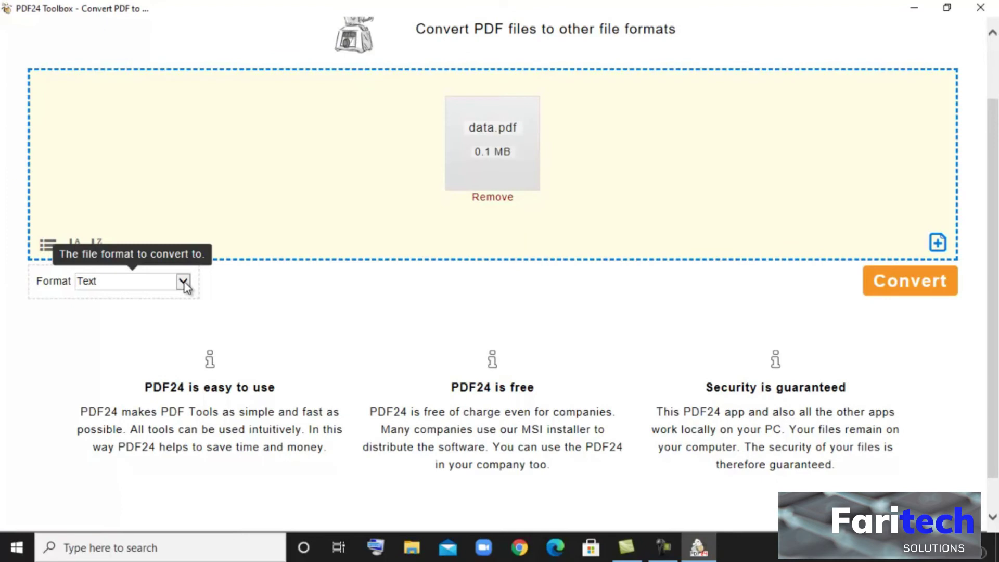
- Set the output format to Word (.docx) and convert data.pdf
{"action": "left_click", "coordinate": [183, 283]}
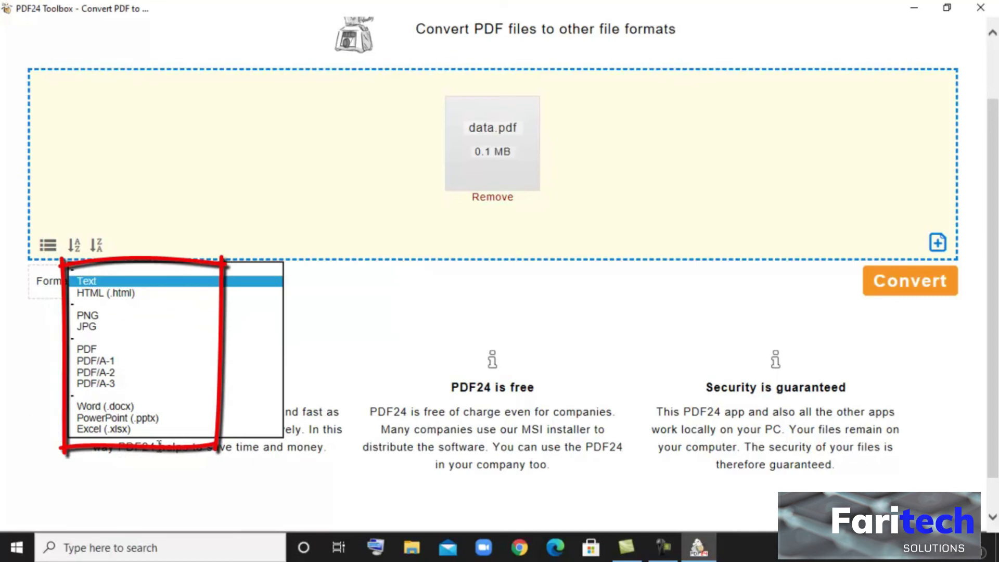
{"action": "key", "text": "Escape"}
{"action": "key", "text": "w"}
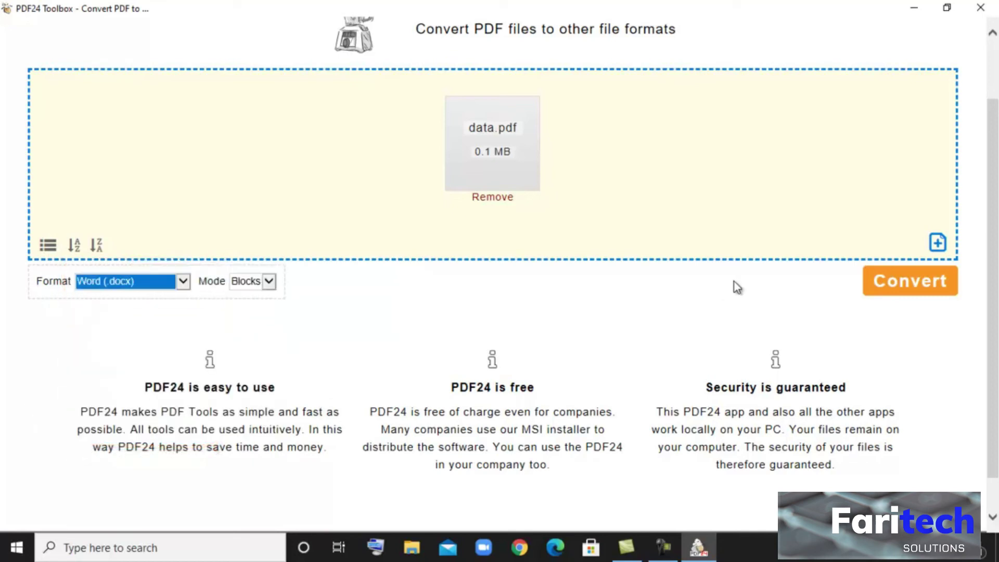
{"action": "left_click", "coordinate": [927, 289]}
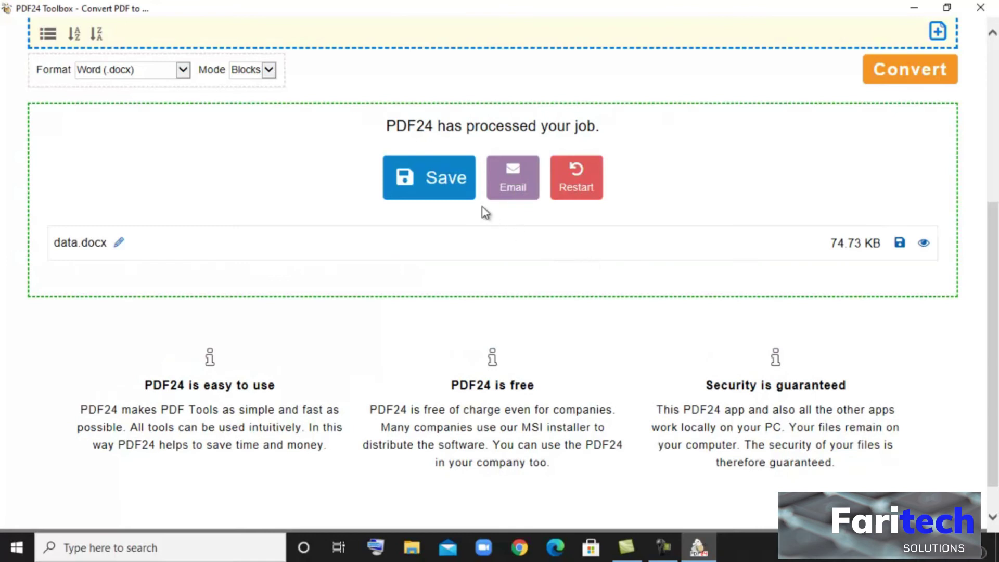
- Save and open data.docx in Word, then preview printing it on the PDF24 printer
{"action": "left_click", "coordinate": [458, 187]}
{"action": "left_click", "coordinate": [400, 345]}
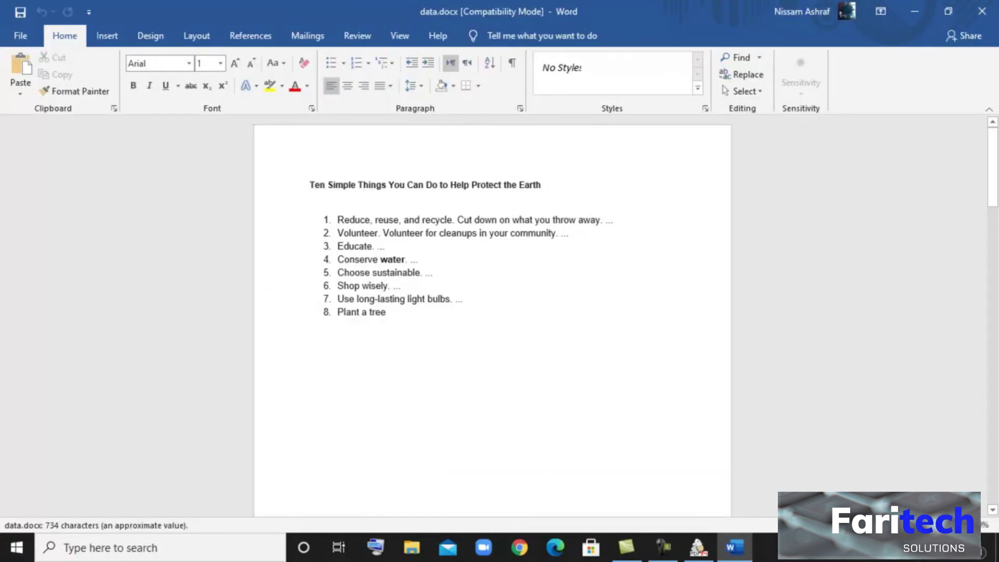
{"action": "key", "text": "ctrl+p"}
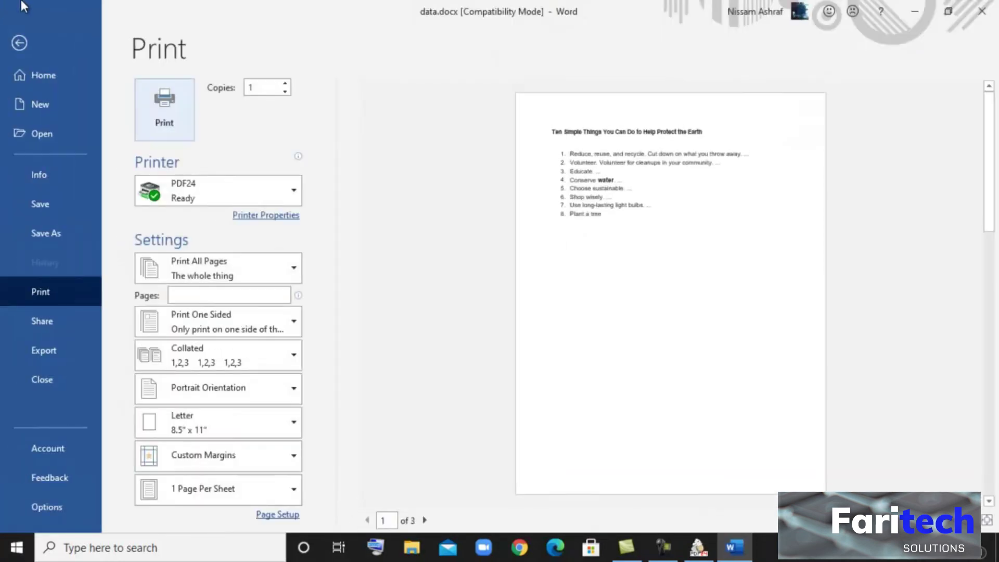
{"action": "left_click", "coordinate": [201, 185]}
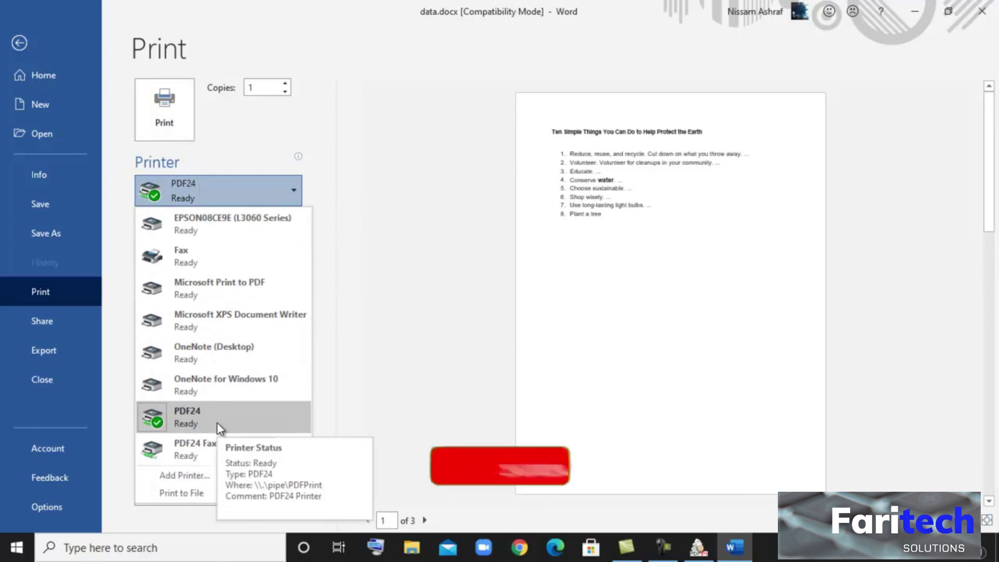
{"action": "left_click", "coordinate": [217, 420]}
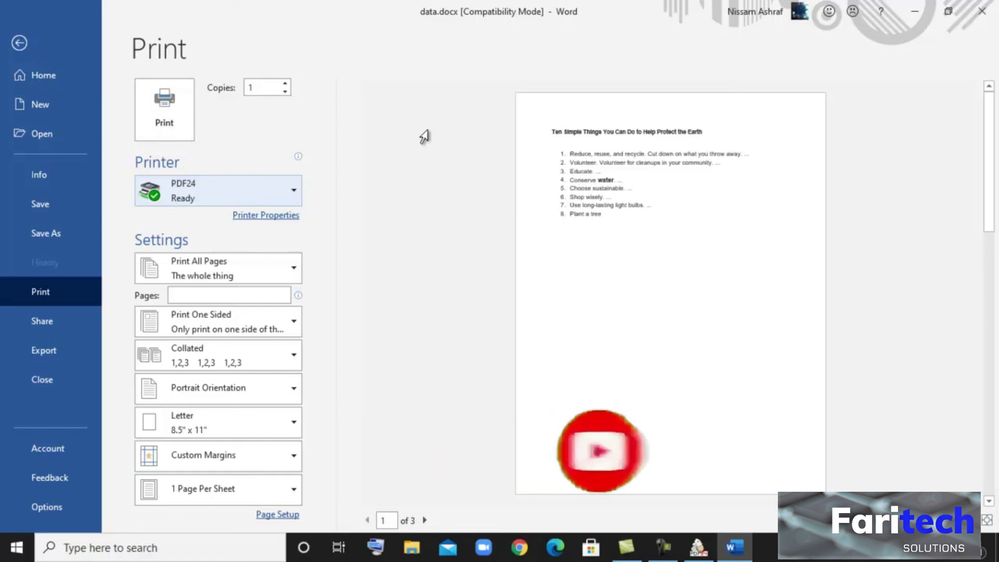
{"action": "left_click", "coordinate": [697, 546]}
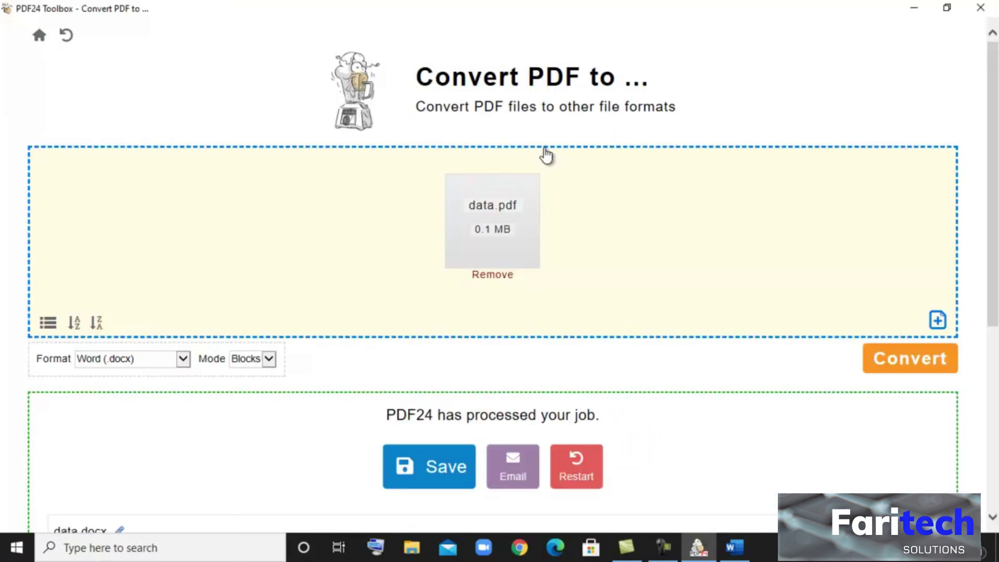